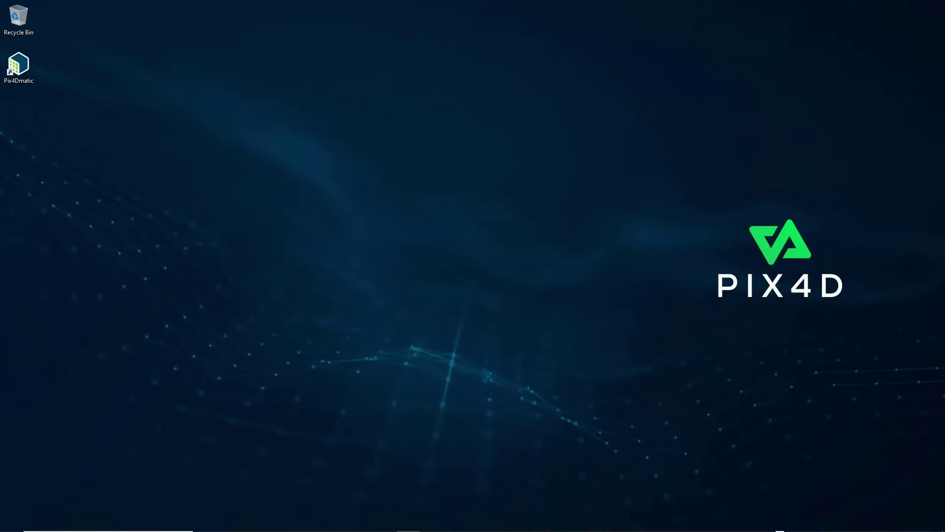
# Launch PIX4Dmatic and create project 'Arbitrary Coordinate System Method A' from the 100 images.
pyautogui.doubleClick(26, 64)
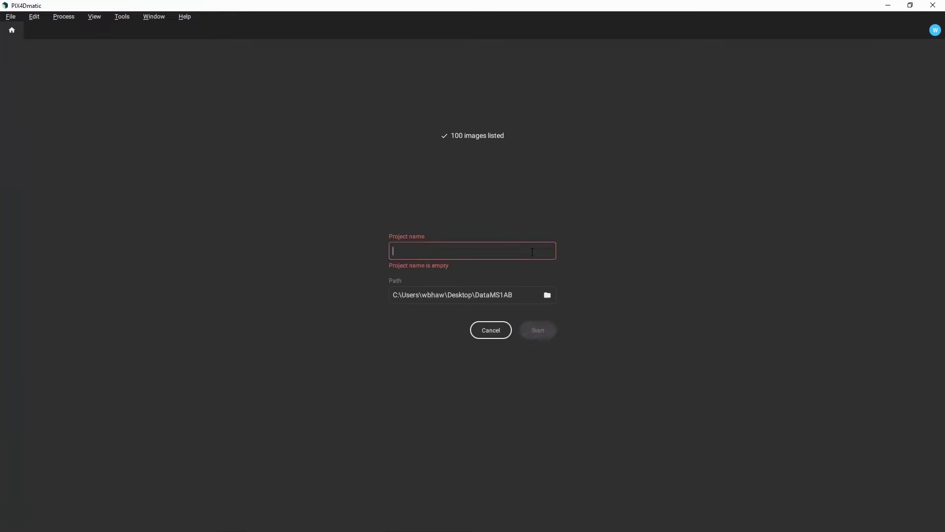
pyautogui.write('Arbitrary Coordinate System Method A')
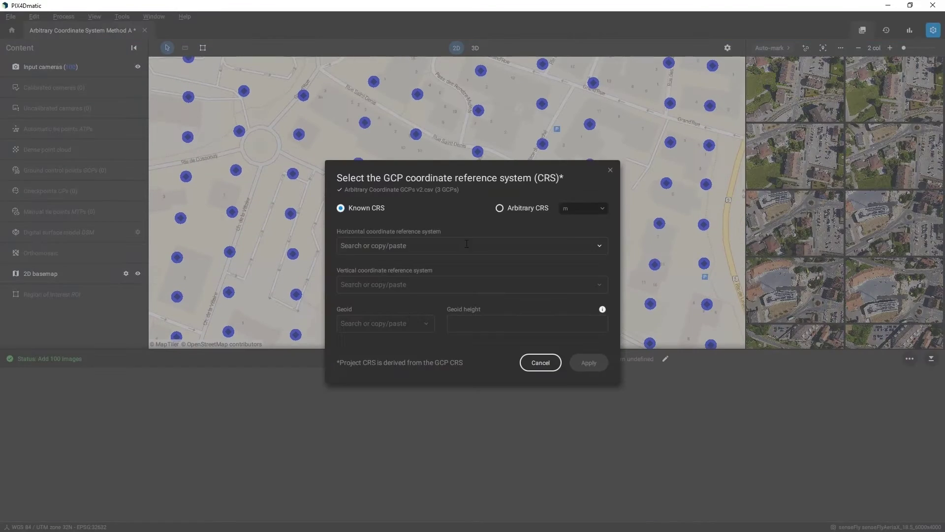
# Set the GCP coordinate system to Arbitrary CRS with metres as the length unit.
pyautogui.click(500, 209)
pyautogui.click(586, 206)
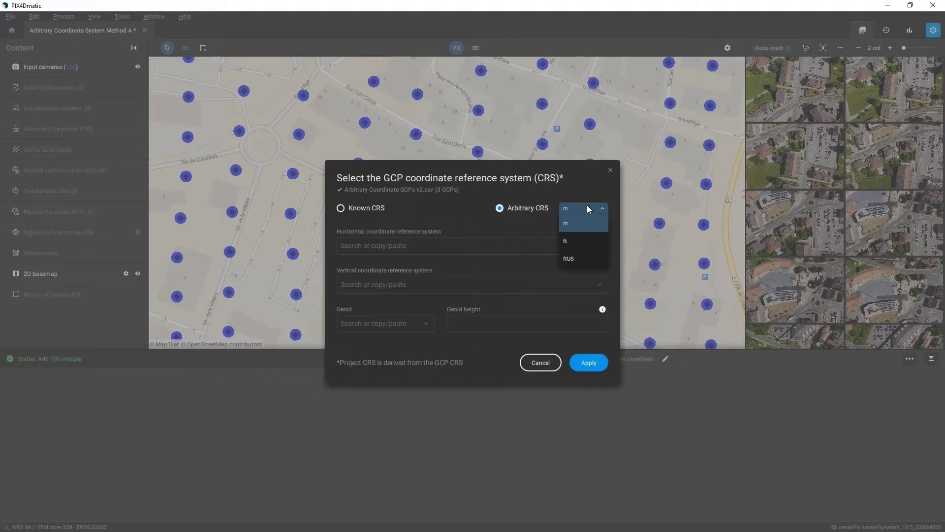
pyautogui.click(574, 223)
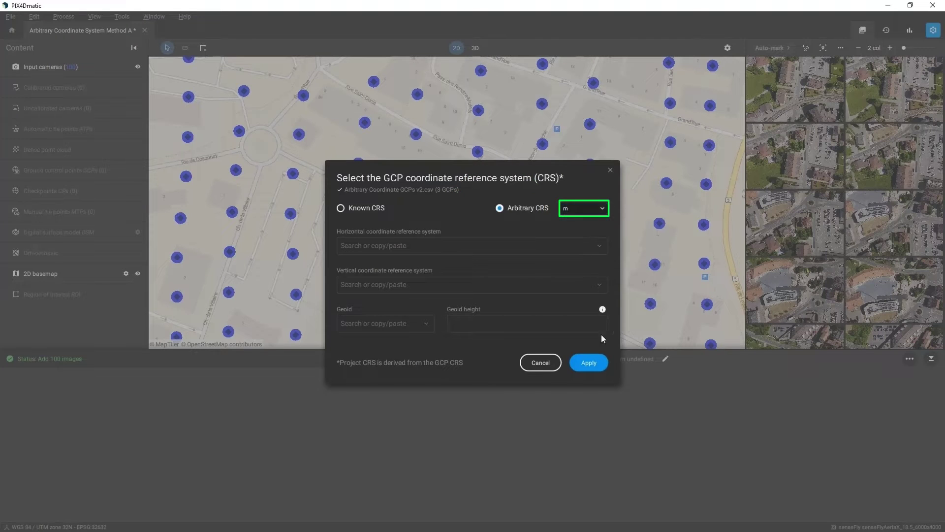
pyautogui.click(588, 364)
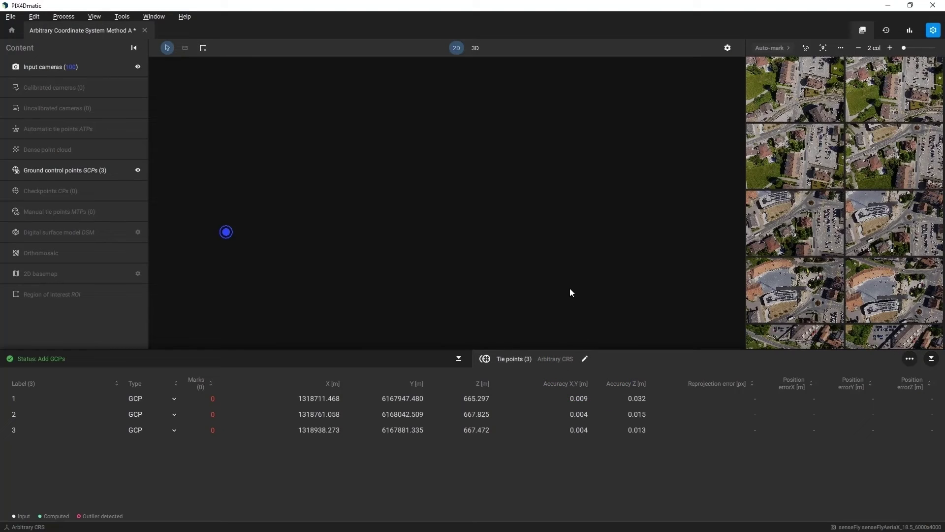
# Mark GCP 3 on its target in the images.
pyautogui.click(524, 400)
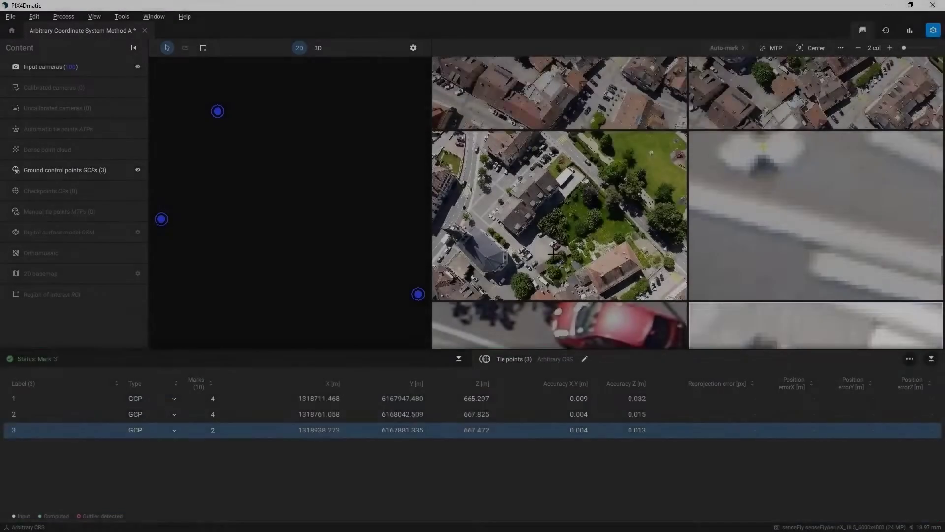
pyautogui.scroll(5, 547, 244)
pyautogui.click(545, 243)
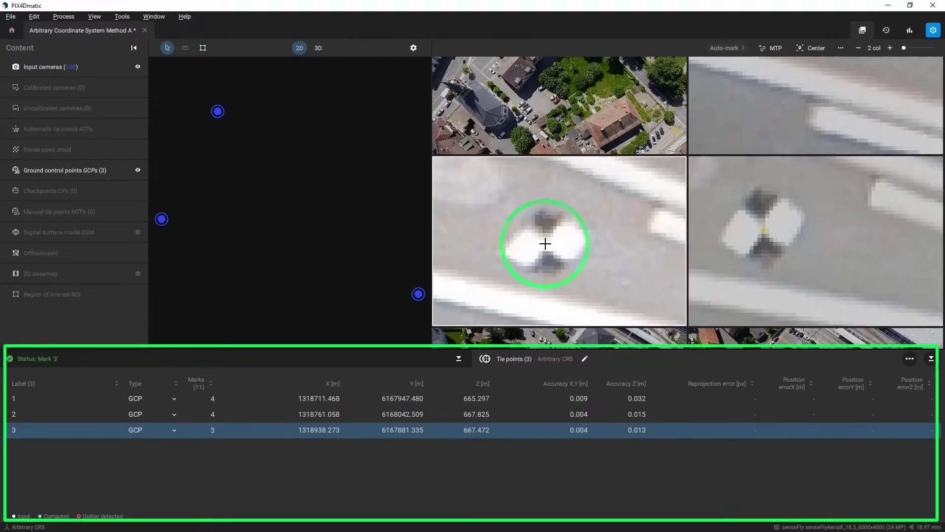
pyautogui.scroll(-3, 492, 244)
pyautogui.scroll(5, 483, 243)
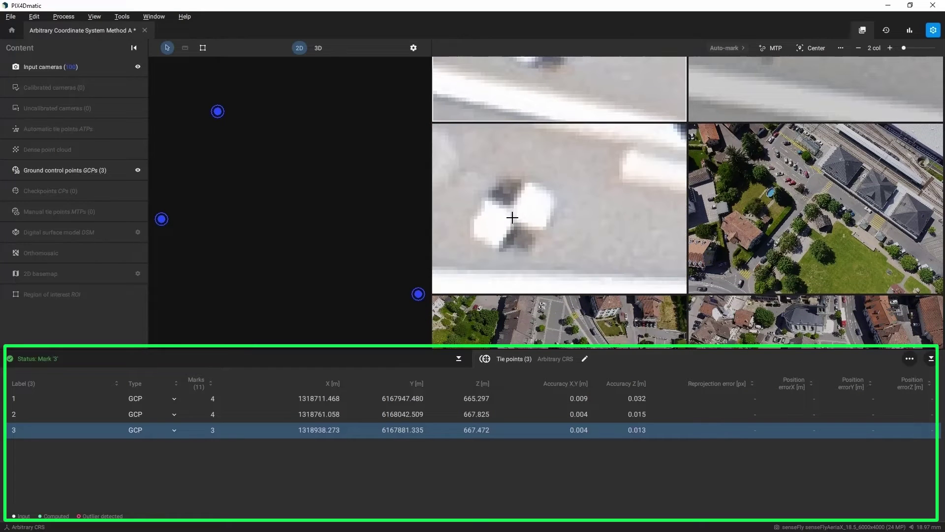
pyautogui.click(513, 217)
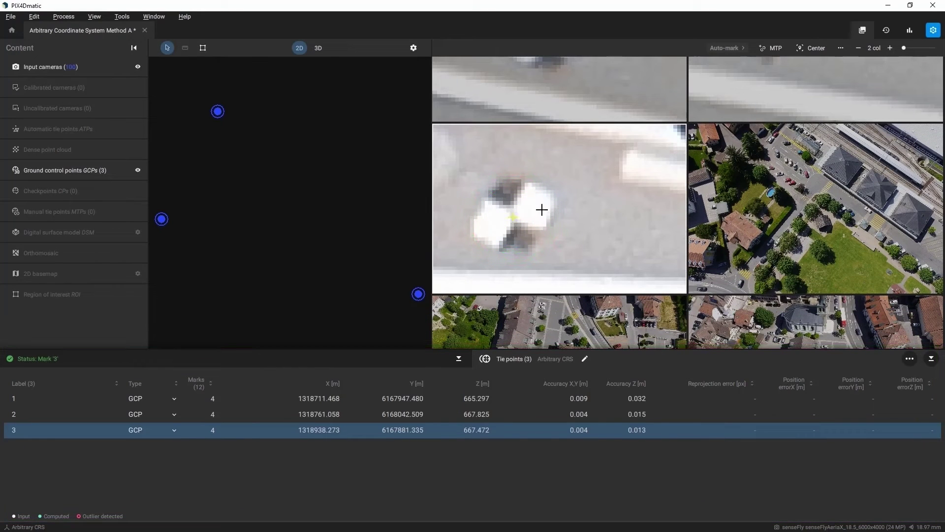
pyautogui.click(933, 30)
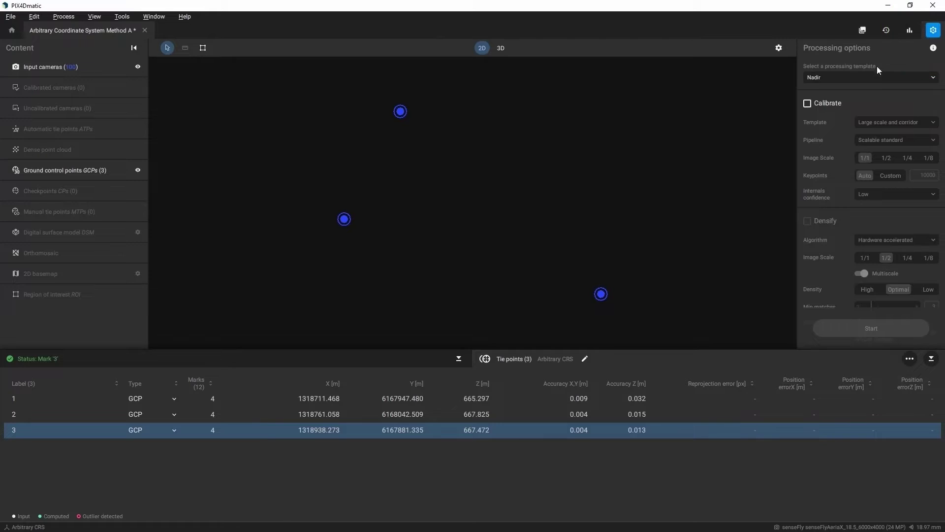
# Calibrate with the Nadir processing template, Map calibration template and 1/2 image scale.
pyautogui.click(852, 78)
pyautogui.click(852, 78)
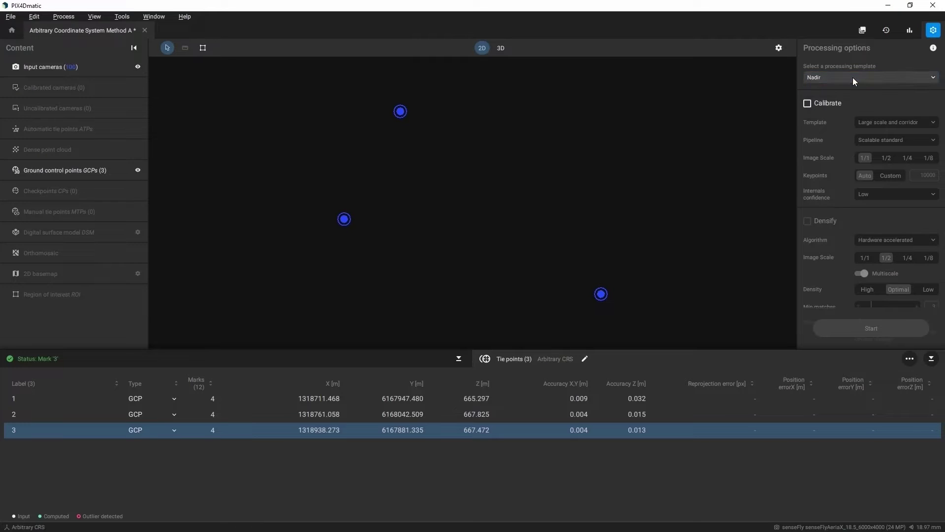
pyautogui.click(810, 103)
pyautogui.click(876, 123)
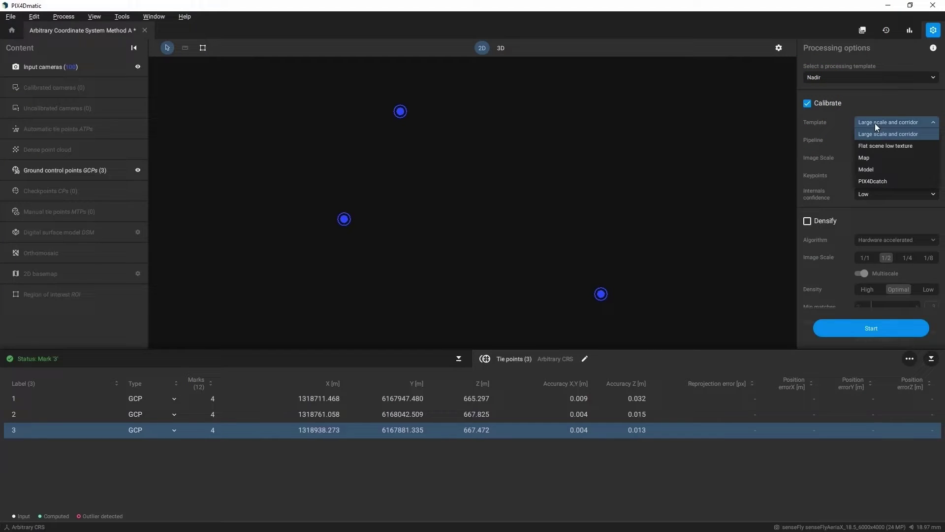
pyautogui.click(872, 156)
pyautogui.click(886, 158)
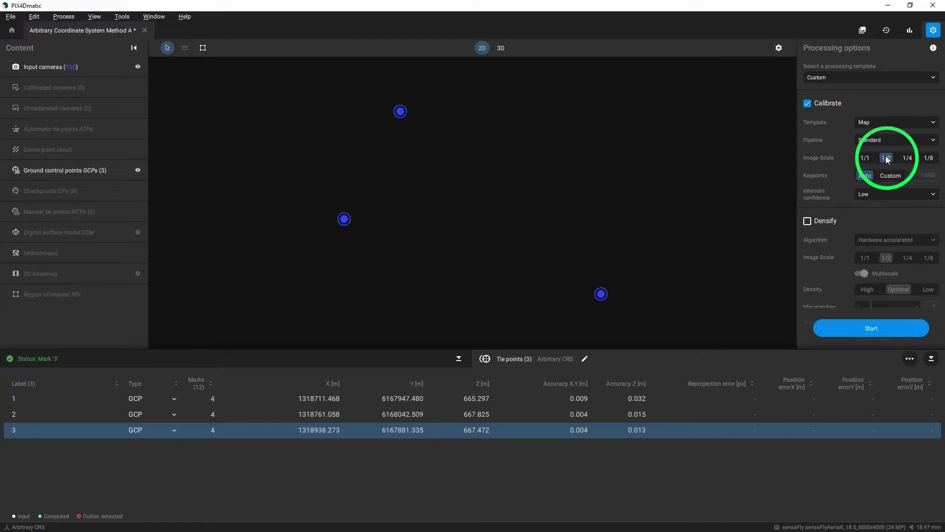
pyautogui.click(885, 329)
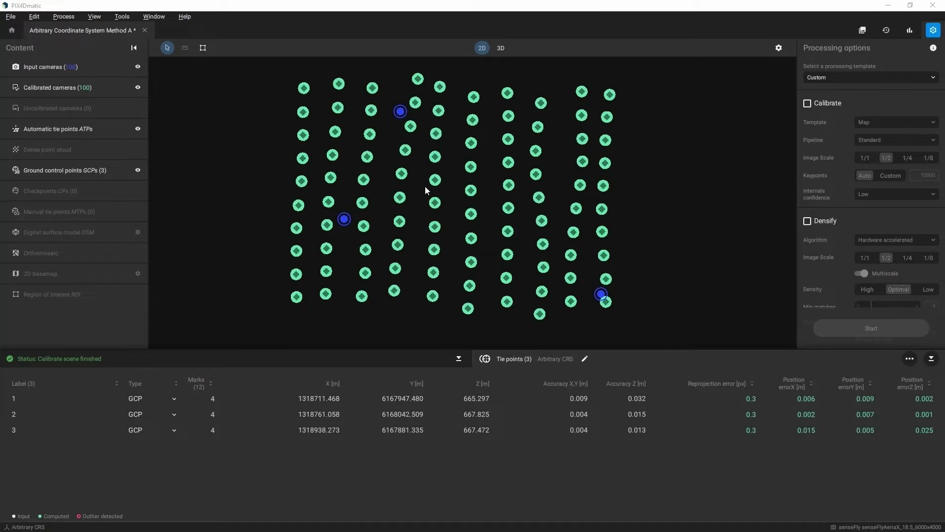
# Show Method A in the 3D view with enlarged tie points.
pyautogui.click(501, 48)
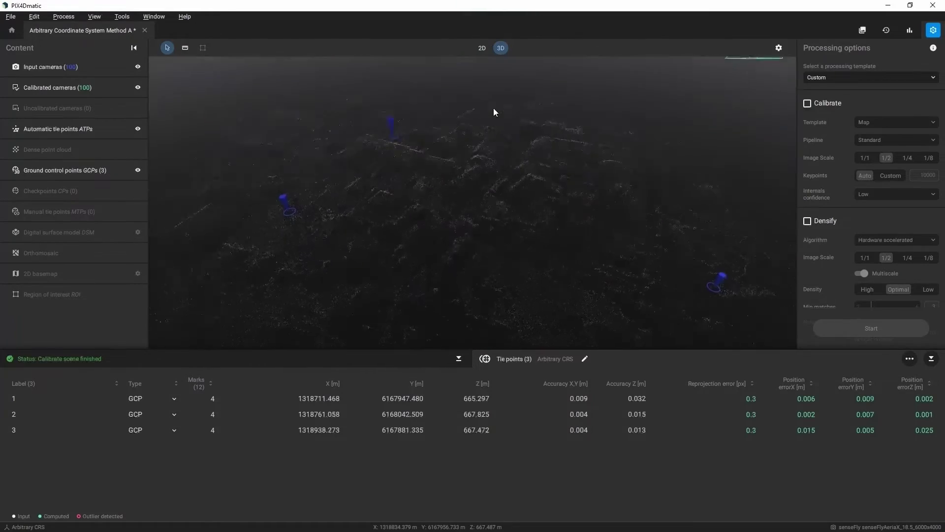
pyautogui.click(779, 48)
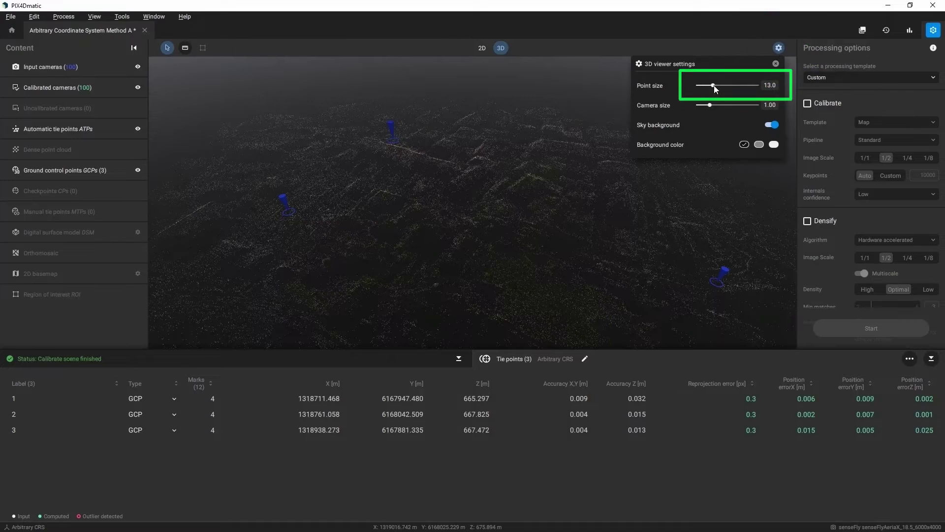
pyautogui.moveTo(715, 84); pyautogui.dragTo(723, 87)
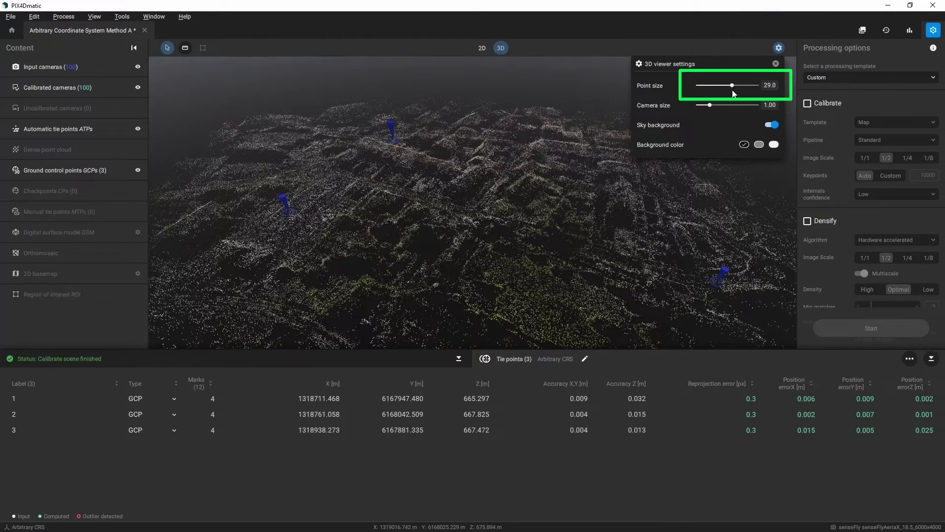
pyautogui.click(779, 48)
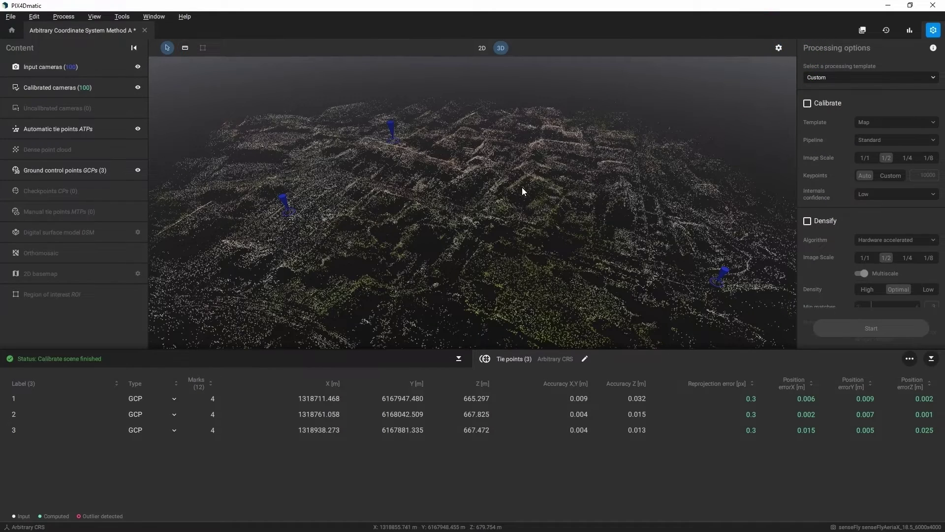
# Tilt the view to a low oblique angle, then drop the 100 DataMS1AB images to start a new project.
pyautogui.scroll(-5, 522, 187)
pyautogui.moveTo(522, 187); pyautogui.dragTo(612, 297)
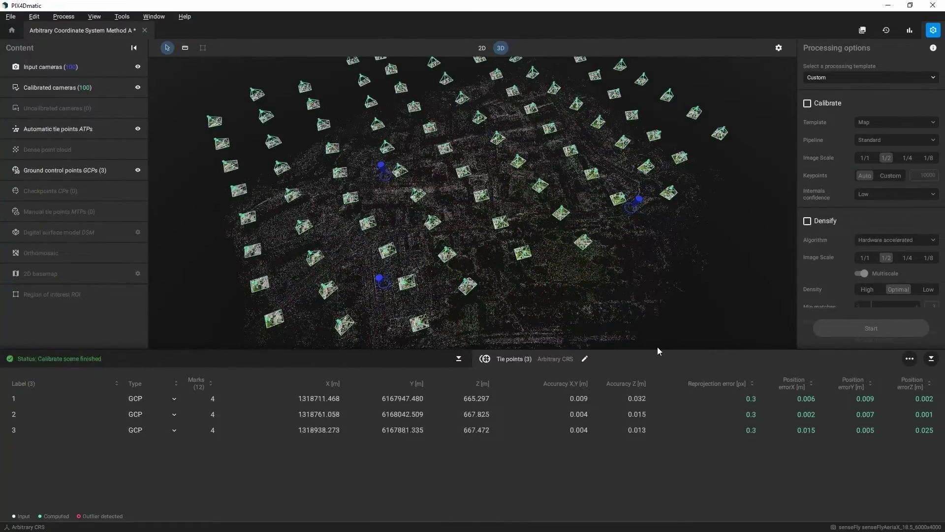
pyautogui.click(931, 358)
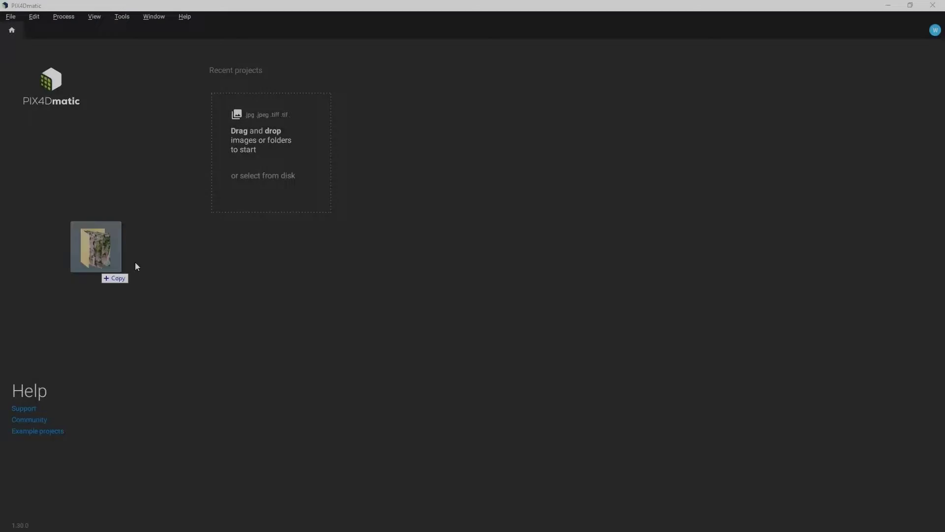
pyautogui.moveTo(135, 263); pyautogui.dragTo(370, 185)
# Name the new project 'Arbitrary Coordinate System Method B' and create it.
pyautogui.click(546, 250)
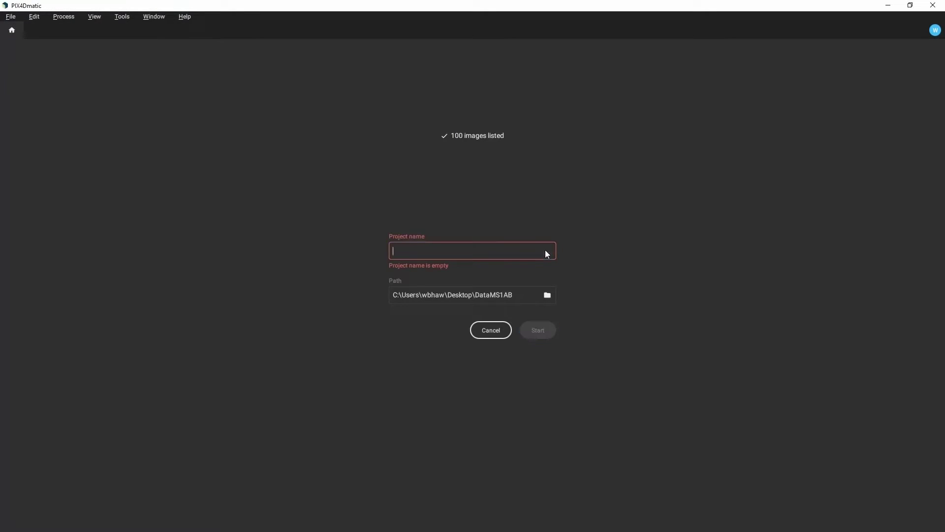
pyautogui.write('Arbitrary Coordinate System Method B')
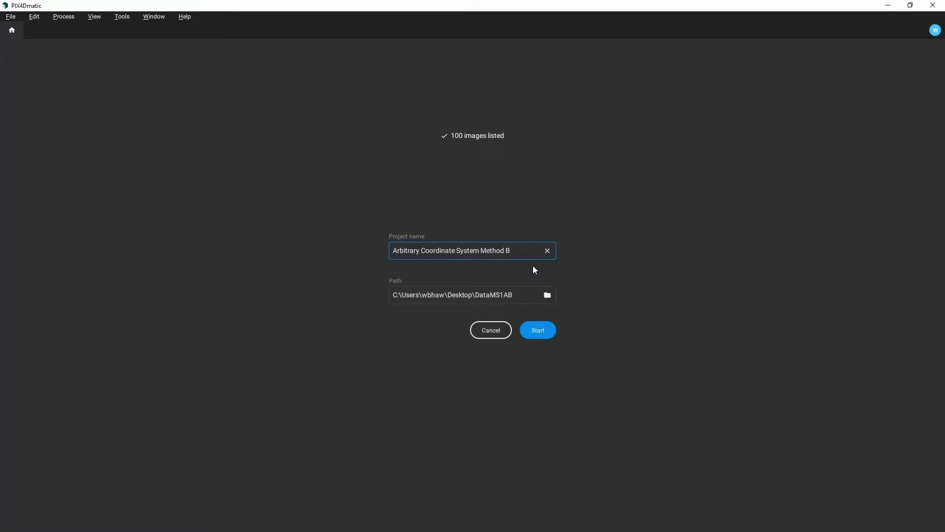
pyautogui.click(539, 328)
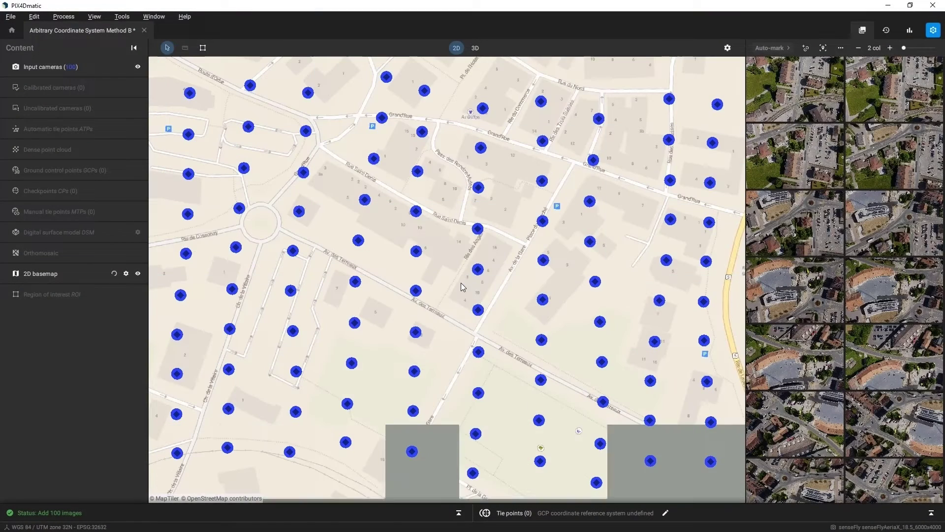
# Set the GCP coordinate reference system to Arbitrary CRS in metres.
pyautogui.click(665, 512)
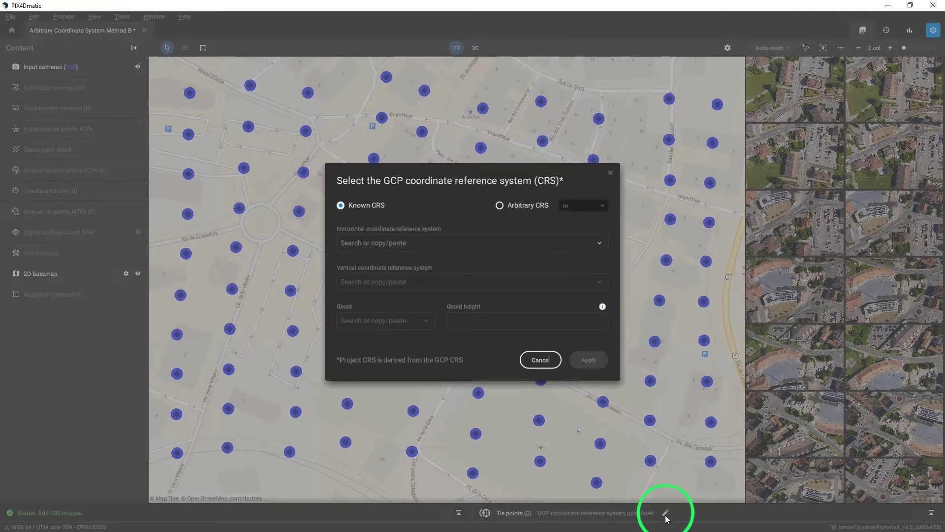
pyautogui.click(500, 206)
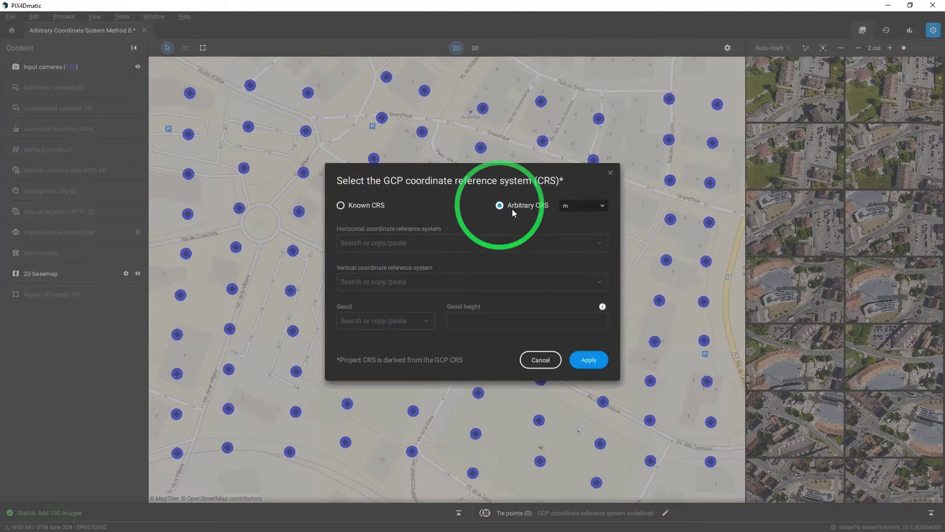
pyautogui.click(592, 207)
pyautogui.click(592, 207)
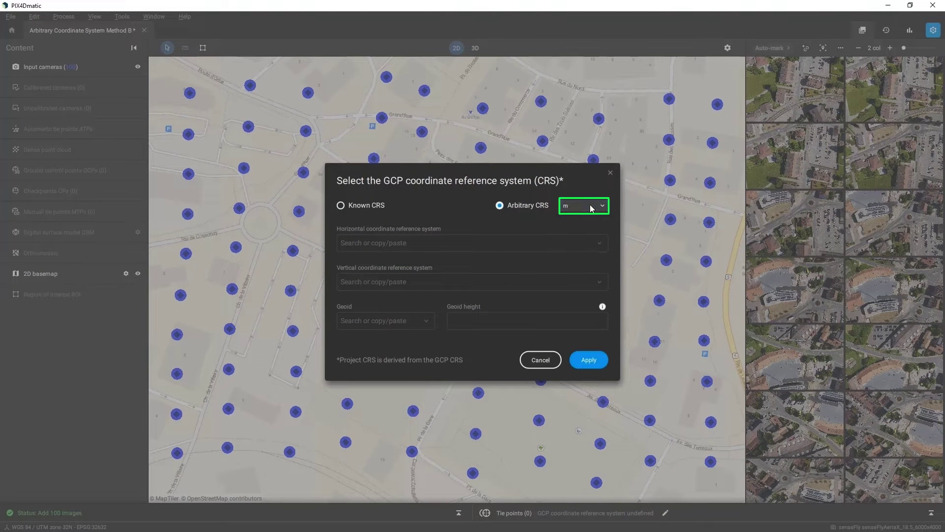
pyautogui.click(593, 360)
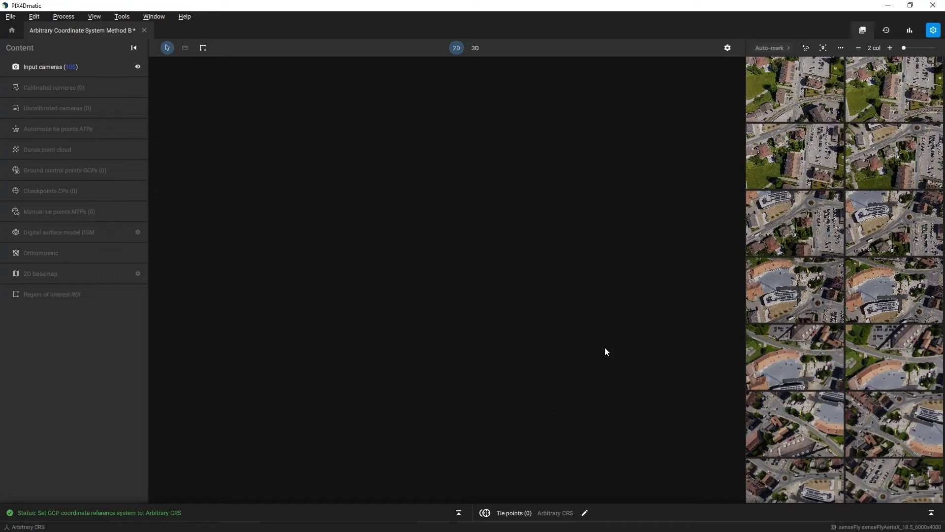
# Calibrate Method B with Nadir template, Map calibration template and Low internals confidence.
pyautogui.click(933, 31)
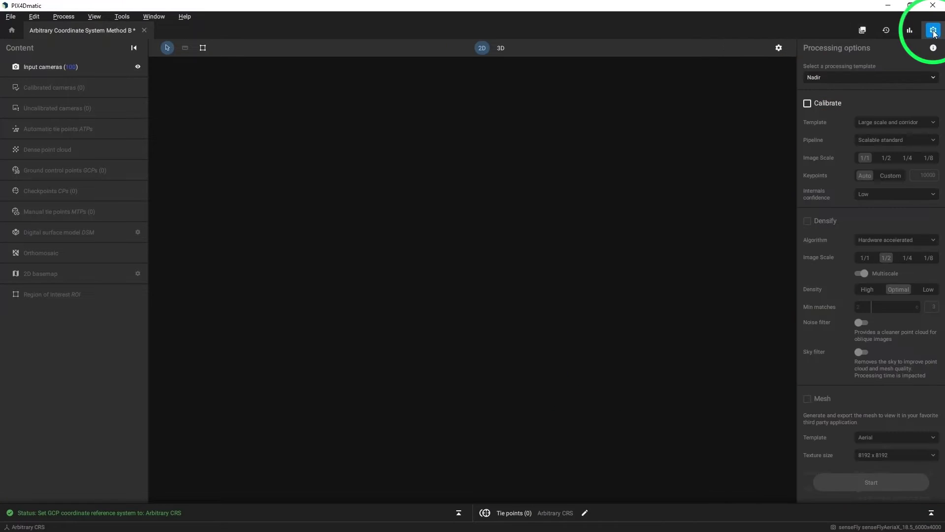
pyautogui.click(873, 77)
pyautogui.click(872, 77)
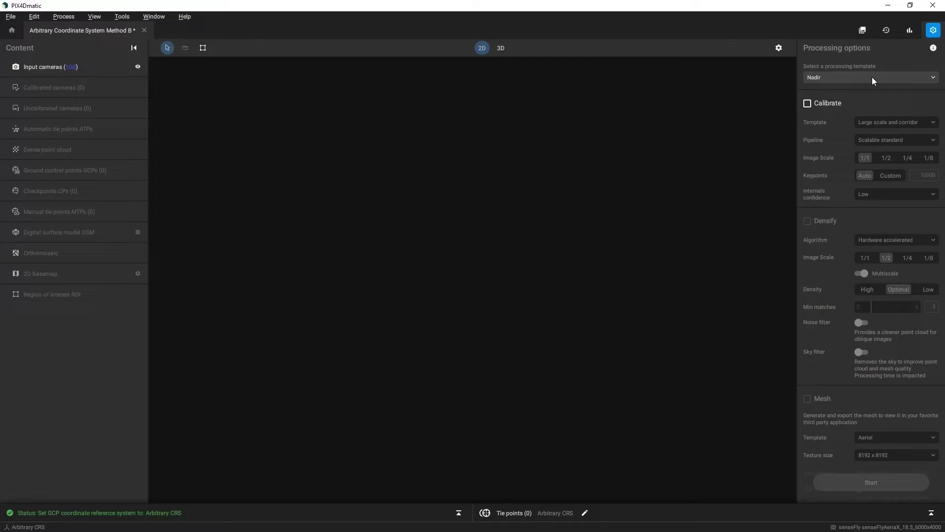
pyautogui.click(820, 103)
pyautogui.click(870, 122)
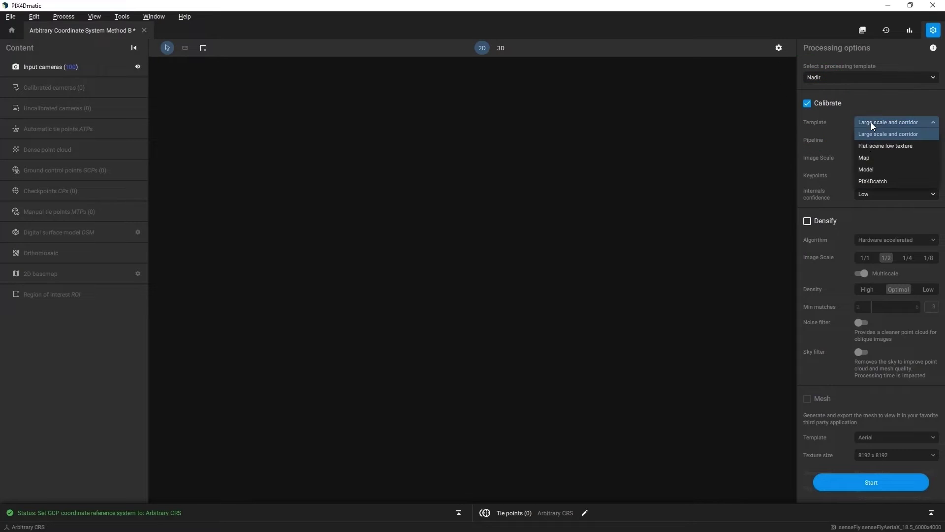
pyautogui.click(866, 158)
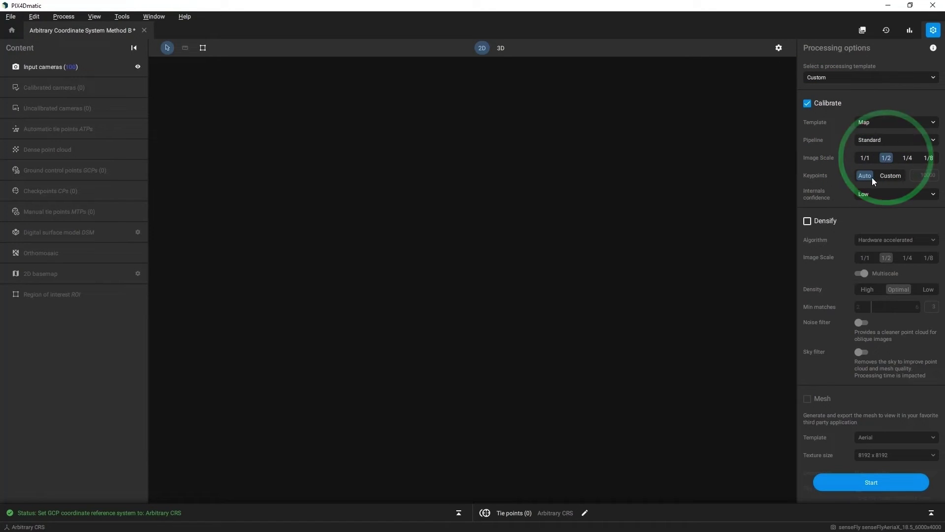
pyautogui.click(870, 196)
pyautogui.click(869, 196)
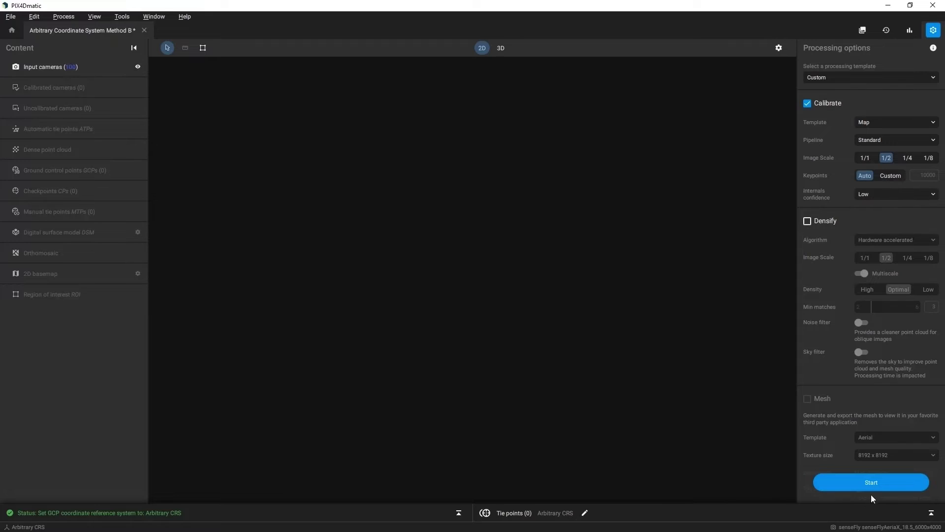
pyautogui.click(874, 480)
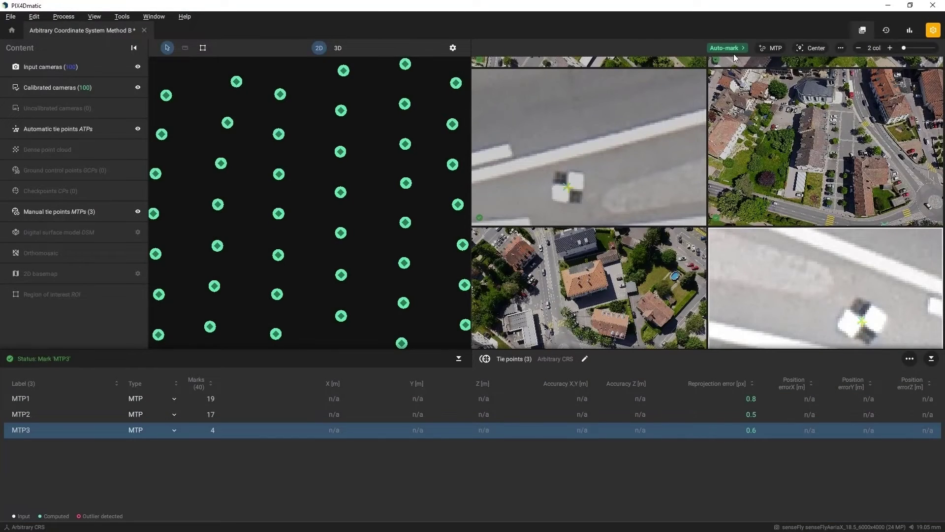
# Auto-mark MTP3 in the remaining images and finish converting the tie points to GCPs 1-3.
pyautogui.click(729, 49)
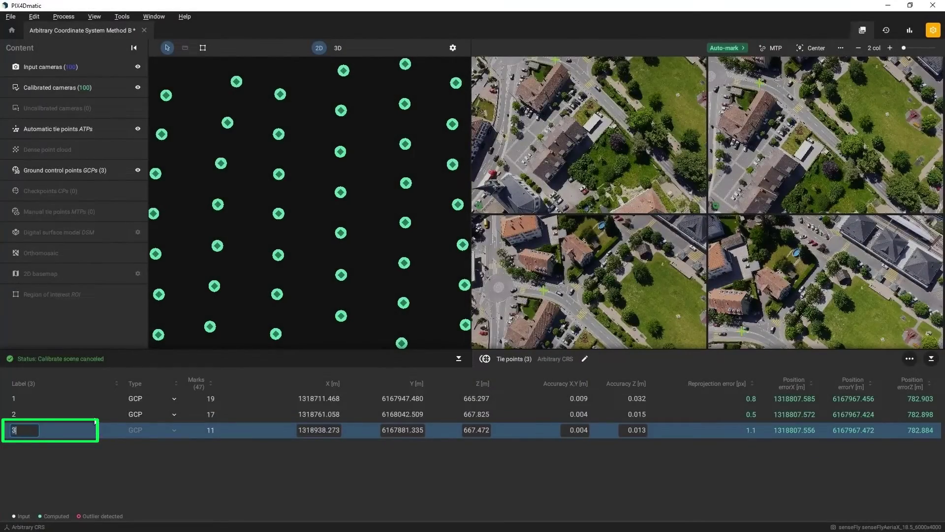
pyautogui.click(95, 419)
# Run Process > Reoptimize on the Method B scene using its three GCPs.
pyautogui.click(64, 16)
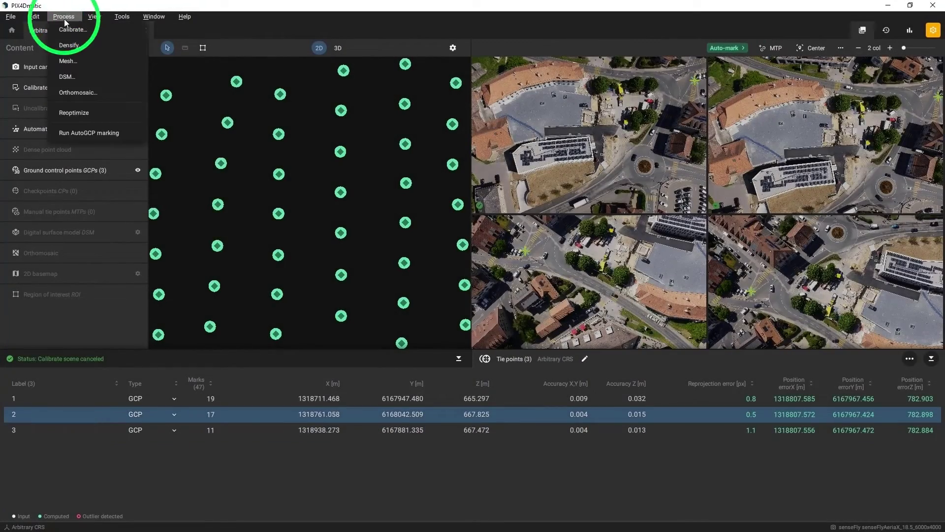
pyautogui.click(75, 116)
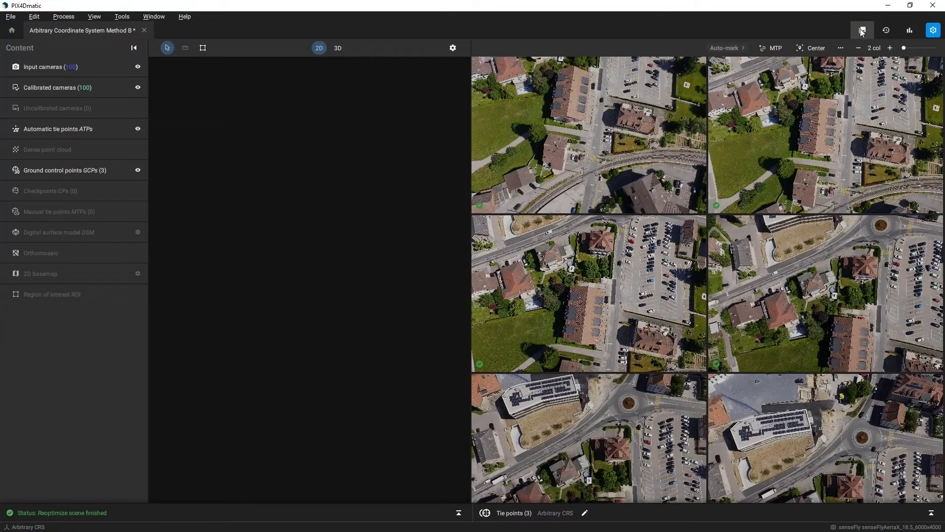
# Hide the image thumbnails, then orbit and zoom in to view the 100 cameras above the tie points.
pyautogui.click(862, 30)
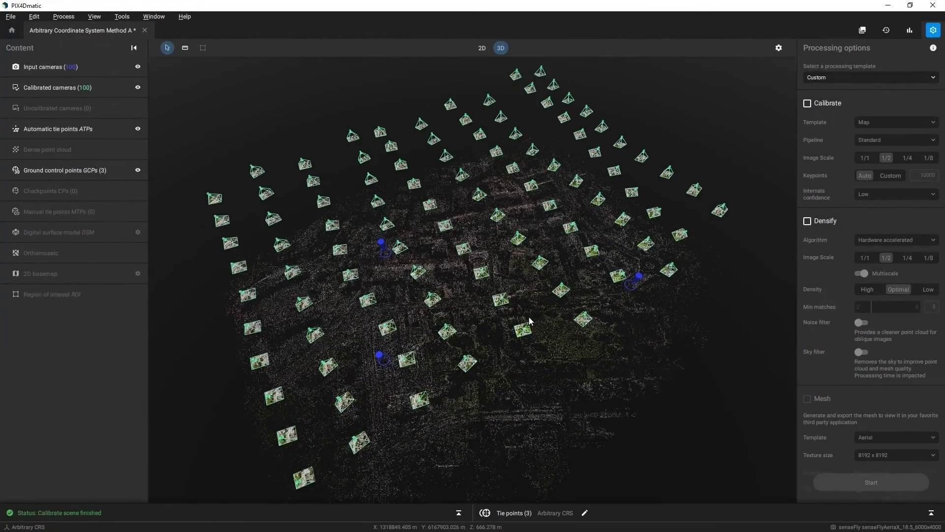
pyautogui.moveTo(515, 323); pyautogui.dragTo(684, 246)
pyautogui.scroll(5, 457, 295)
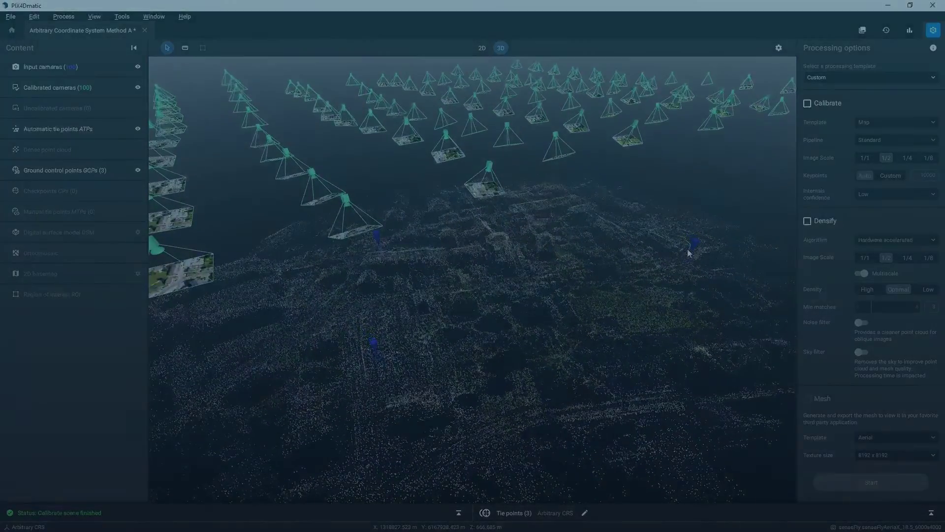